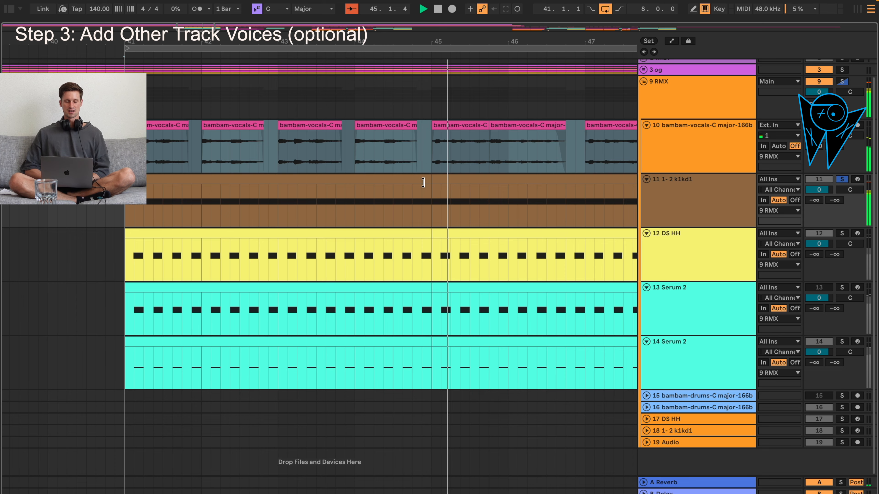
Step: View the notes of the 1-2 k1kd1 clip at bar 45 and the track's device chain
{"action": "scroll", "coordinate": [424, 183], "scroll_direction": "right", "scroll_amount": 3}
{"action": "double_click", "coordinate": [515, 180]}
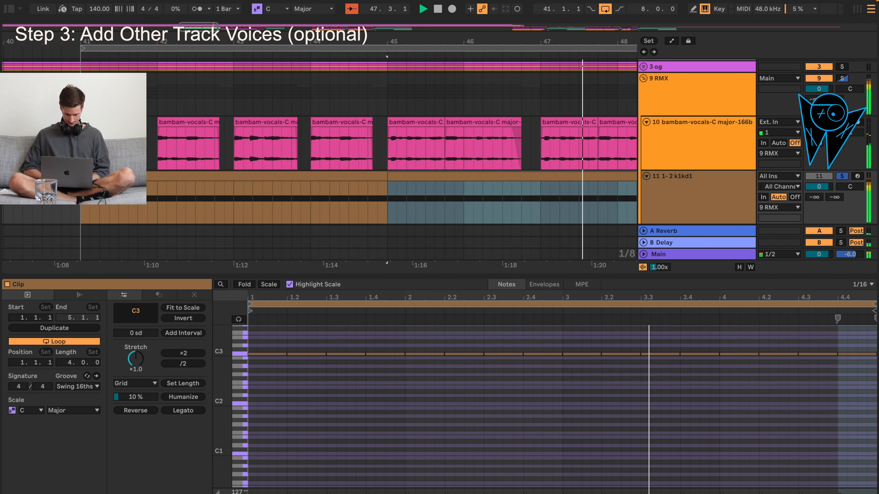
{"action": "key", "text": "super+alt+4"}
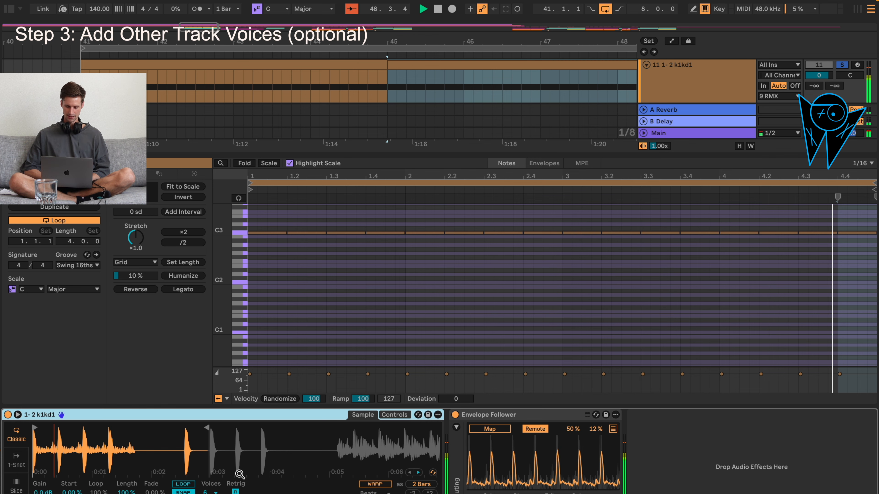
{"action": "key", "text": "super+alt+3"}
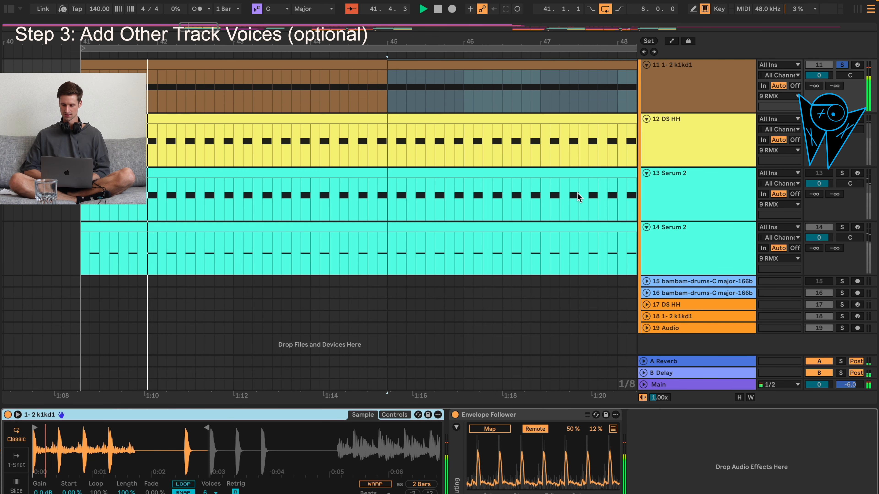
Step: Solo the DS HH track and Serum 2 track 14 to hear them with the kick
{"action": "key", "text": "Down"}
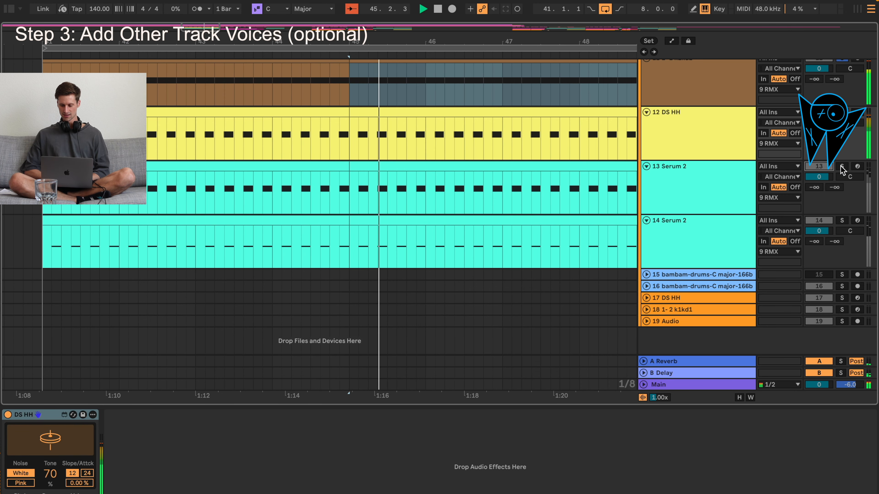
{"action": "left_click", "coordinate": [822, 169]}
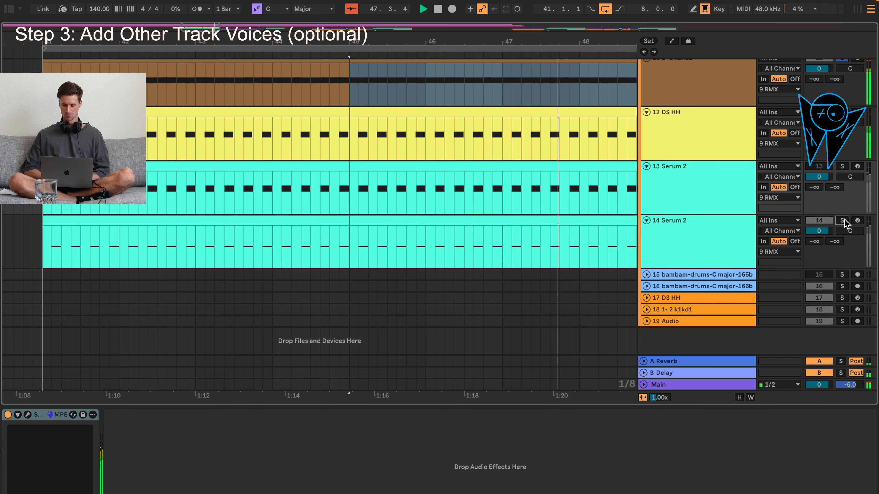
{"action": "left_click", "coordinate": [653, 248]}
{"action": "scroll", "coordinate": [402, 294], "scroll_direction": "down", "scroll_amount": 10}
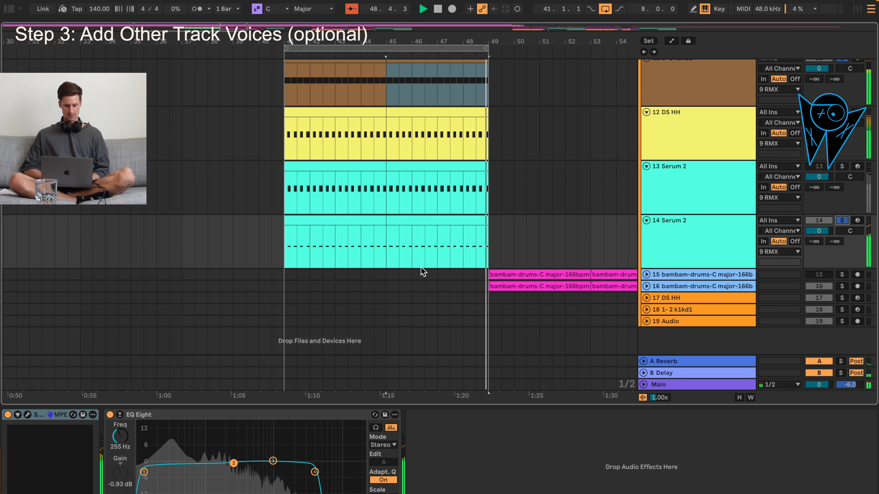
{"action": "scroll", "coordinate": [414, 212], "scroll_direction": "left", "scroll_amount": 1}
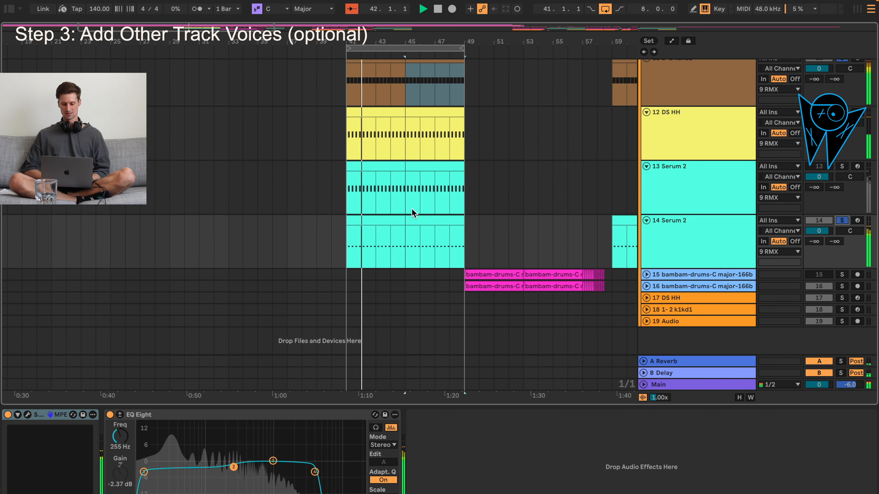
Step: Solo the bambam-vocals track alongside the other soloed tracks and stop playback
{"action": "scroll", "coordinate": [412, 210], "scroll_direction": "up", "scroll_amount": 3}
{"action": "scroll", "coordinate": [413, 210], "scroll_direction": "left", "scroll_amount": 2}
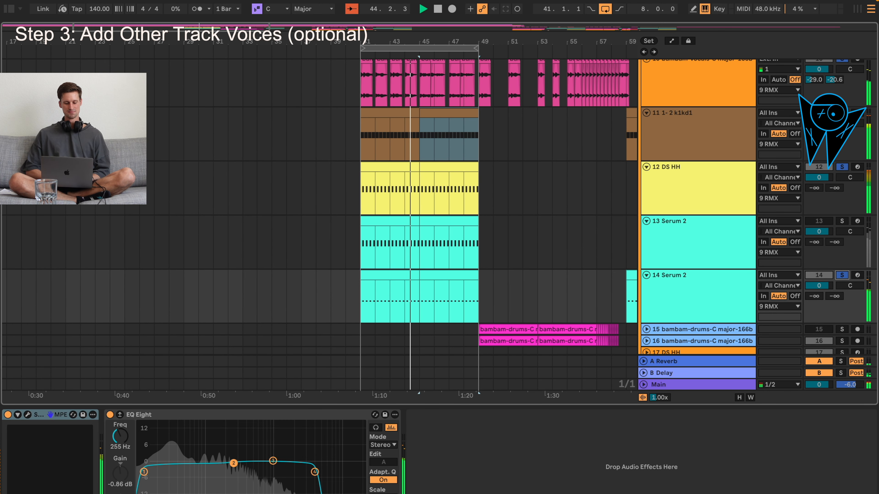
{"action": "key", "text": "Up"}
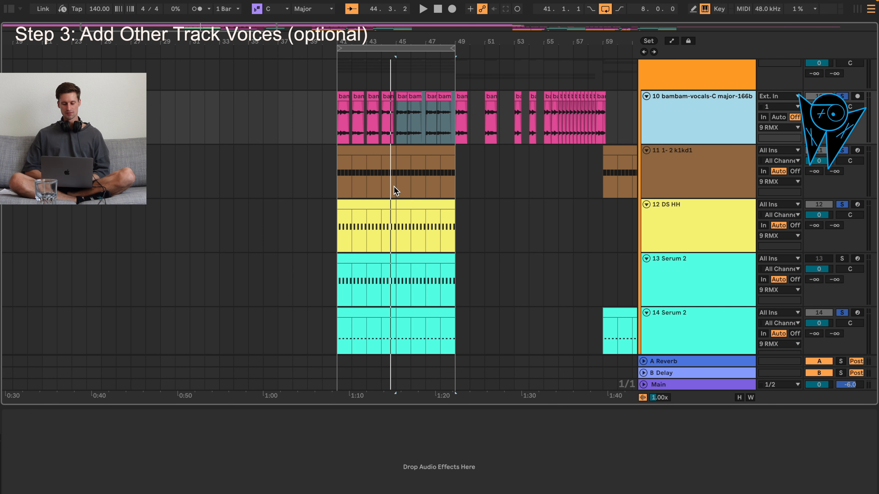
Step: Review the device chains of the 1-2 k1kd1 track, Serum 2 track 14 and the DS HH track
{"action": "scroll", "coordinate": [393, 186], "scroll_direction": "down", "scroll_amount": 5}
{"action": "scroll", "coordinate": [393, 185], "scroll_direction": "up", "scroll_amount": 2}
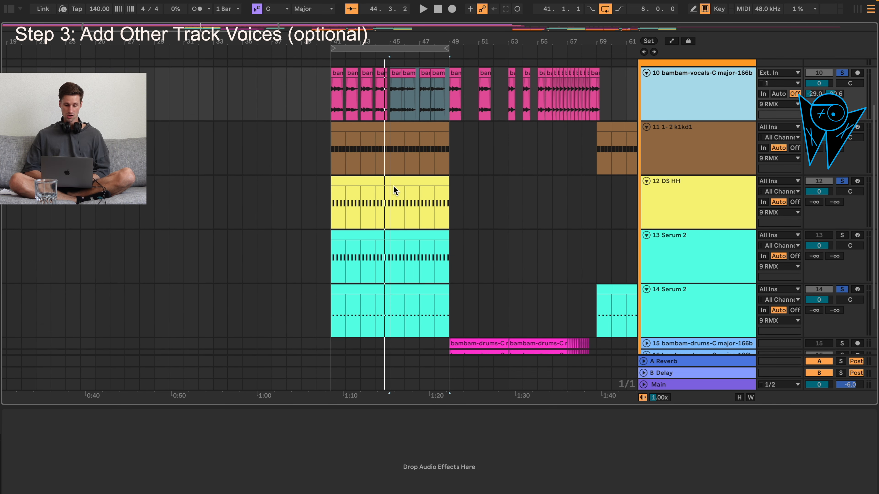
{"action": "scroll", "coordinate": [393, 185], "scroll_direction": "up", "scroll_amount": 3}
{"action": "scroll", "coordinate": [392, 186], "scroll_direction": "right", "scroll_amount": 1}
{"action": "scroll", "coordinate": [393, 186], "scroll_direction": "down", "scroll_amount": 2}
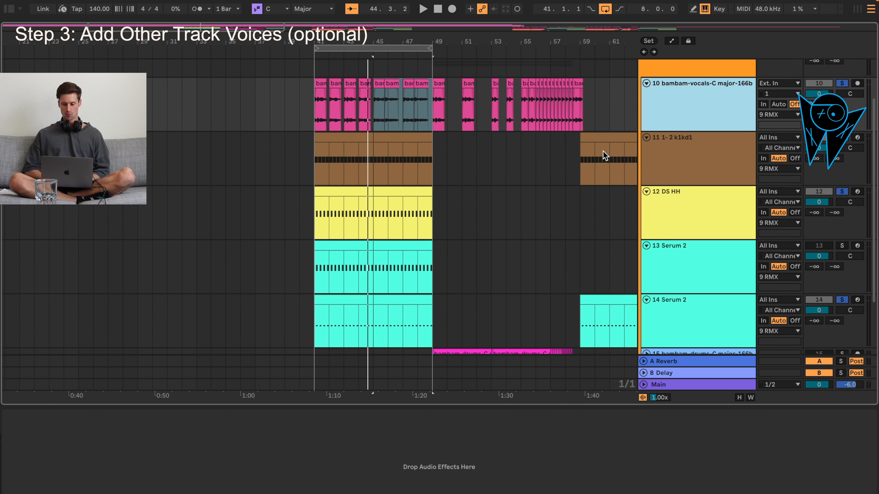
{"action": "left_click", "coordinate": [678, 142]}
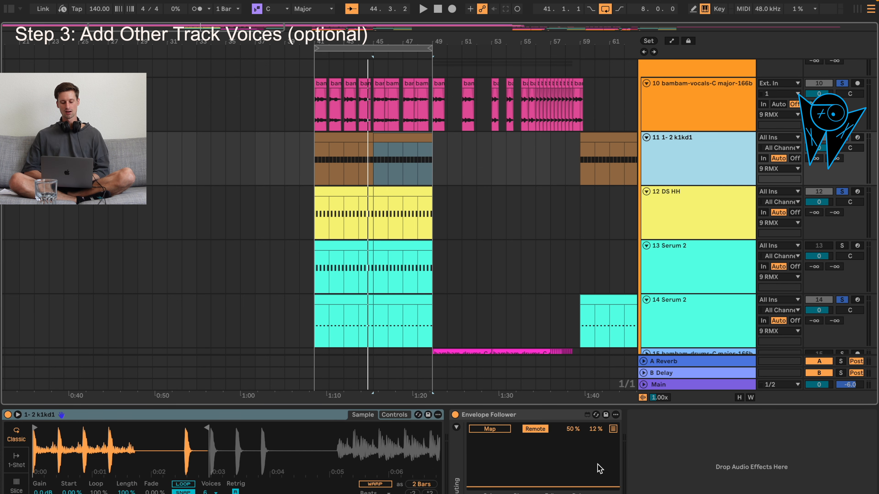
{"action": "scroll", "coordinate": [702, 294], "scroll_direction": "down", "scroll_amount": 2}
{"action": "left_click", "coordinate": [705, 281]}
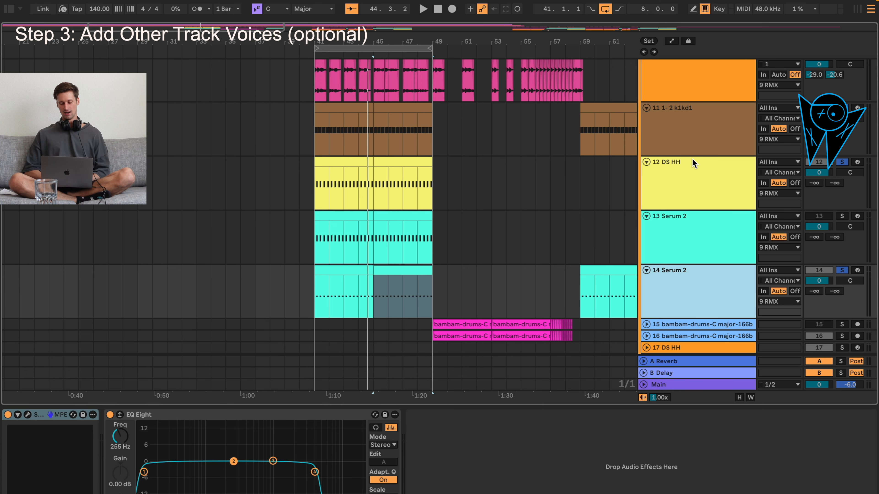
{"action": "left_click", "coordinate": [693, 180]}
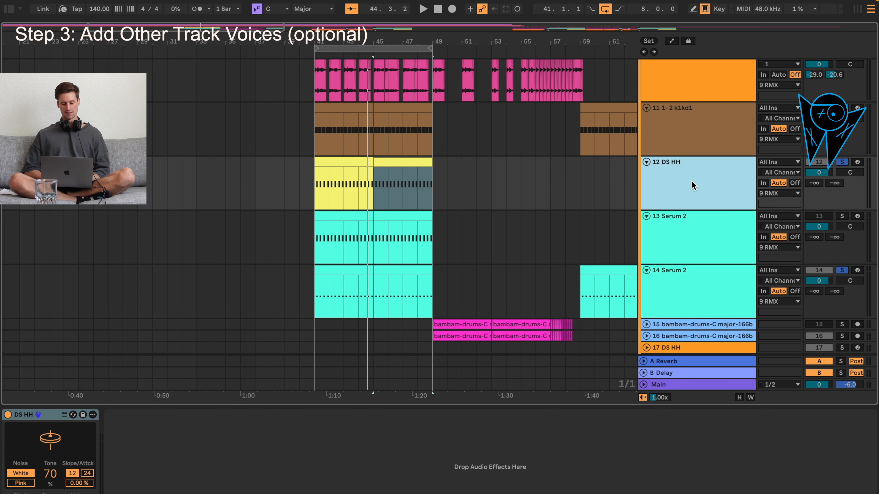
{"action": "left_click", "coordinate": [25, 421]}
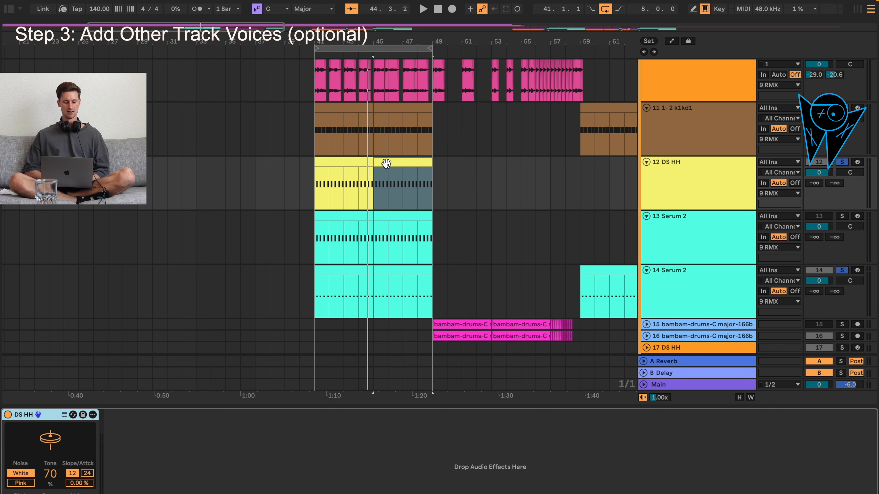
Step: Set the loop to the 8 bars from bar 69, and unfold and solo bambam-drums track 16
{"action": "scroll", "coordinate": [360, 187], "scroll_direction": "up", "scroll_amount": 2}
{"action": "scroll", "coordinate": [360, 186], "scroll_direction": "right", "scroll_amount": 2}
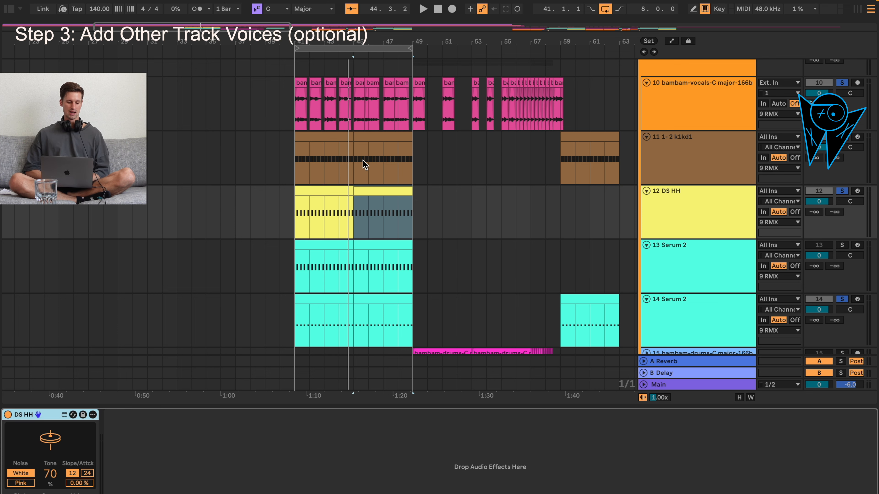
{"action": "left_click", "coordinate": [357, 159]}
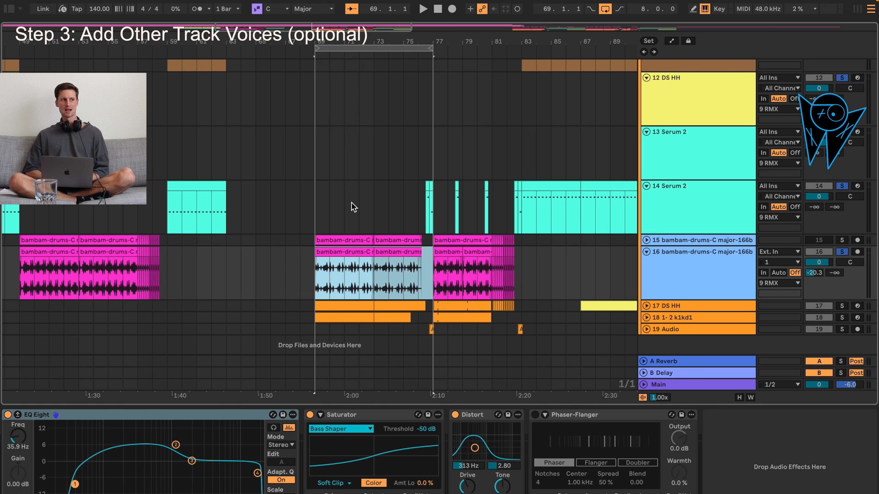
{"action": "scroll", "coordinate": [367, 197], "scroll_direction": "down", "scroll_amount": 1}
{"action": "scroll", "coordinate": [368, 197], "scroll_direction": "right", "scroll_amount": 1}
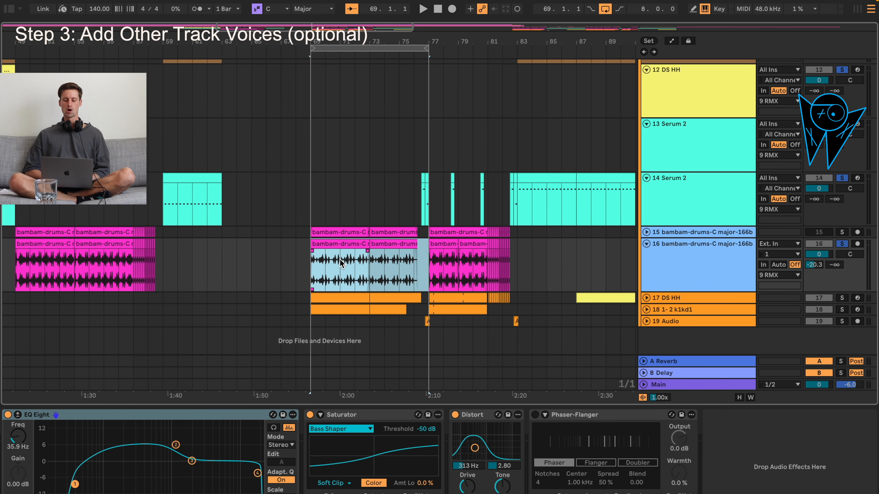
Step: Play the arrangement from the start of the bambam-drums clips at bar 69
{"action": "scroll", "coordinate": [339, 258], "scroll_direction": "up", "scroll_amount": 3}
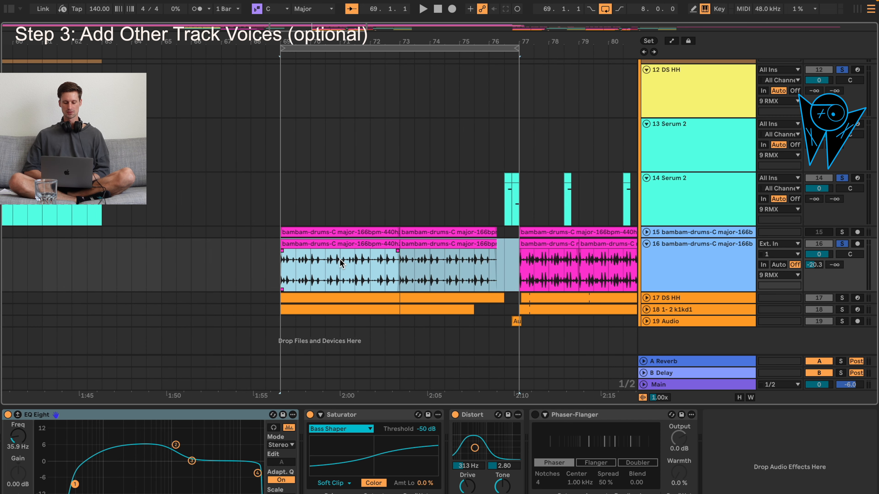
{"action": "scroll", "coordinate": [429, 259], "scroll_direction": "right", "scroll_amount": 1}
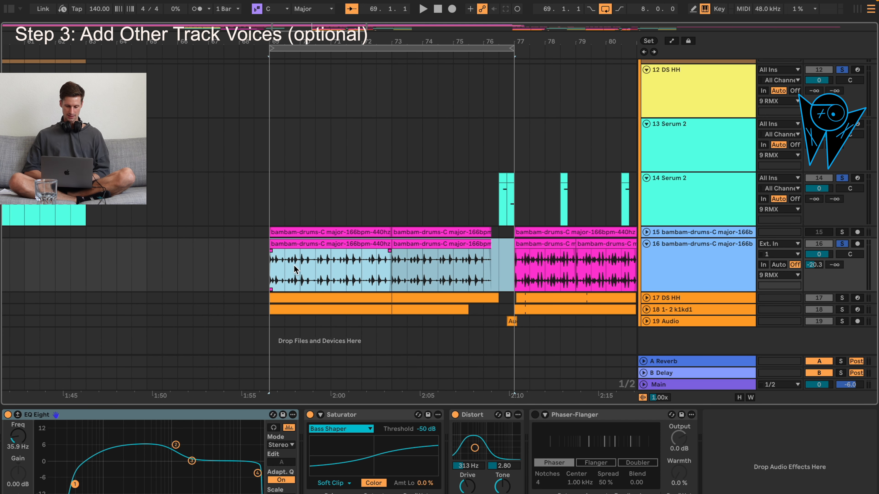
{"action": "left_click", "coordinate": [266, 271]}
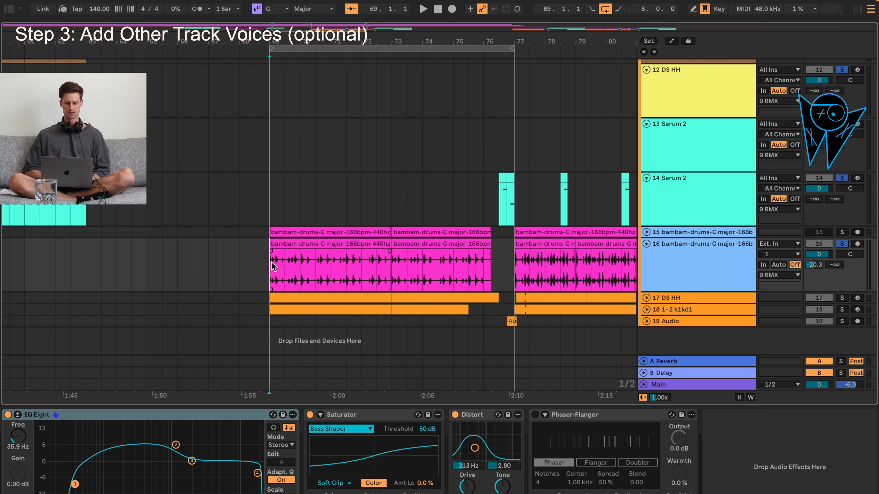
{"action": "key", "text": "space"}
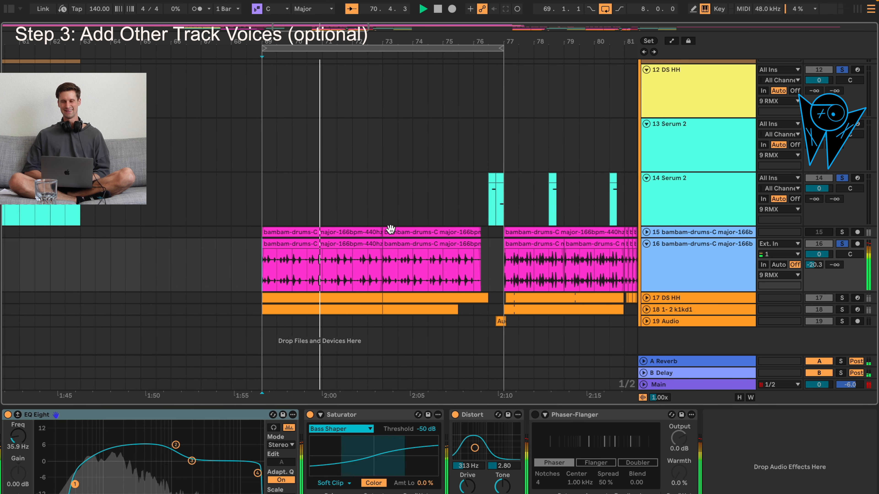
{"action": "key", "text": "minus"}
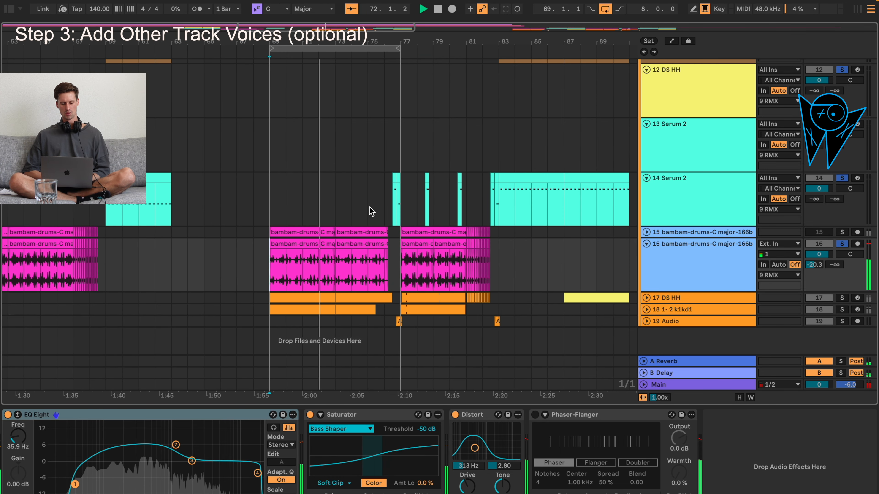
{"action": "scroll", "coordinate": [371, 211], "scroll_direction": "up", "scroll_amount": 2}
{"action": "scroll", "coordinate": [372, 212], "scroll_direction": "left", "scroll_amount": 3}
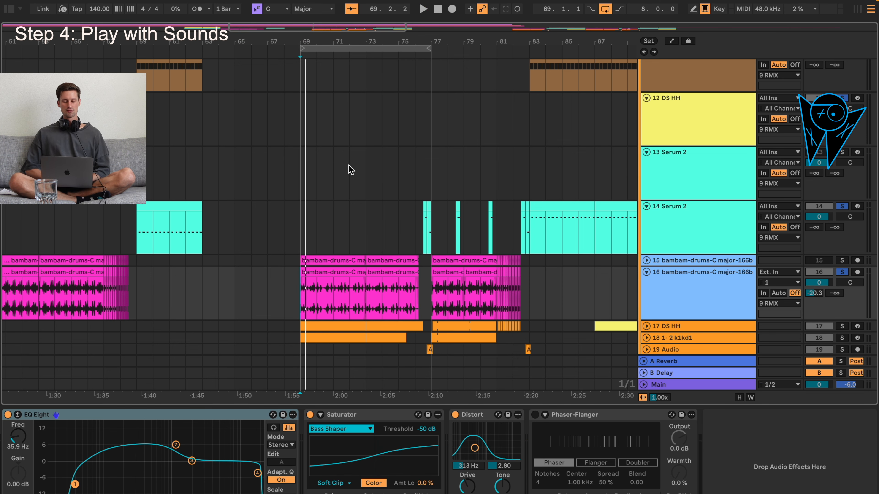
Step: Select bars 40 to 50 across the tracks of the RMX group to examine the first drop section
{"action": "scroll", "coordinate": [350, 170], "scroll_direction": "left", "scroll_amount": 2}
{"action": "scroll", "coordinate": [350, 169], "scroll_direction": "down", "scroll_amount": 2}
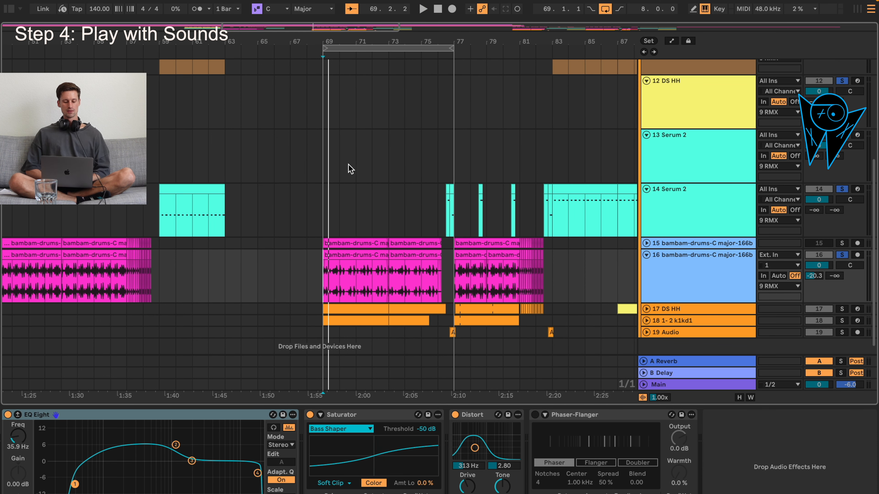
{"action": "scroll", "coordinate": [268, 191], "scroll_direction": "left", "scroll_amount": 10}
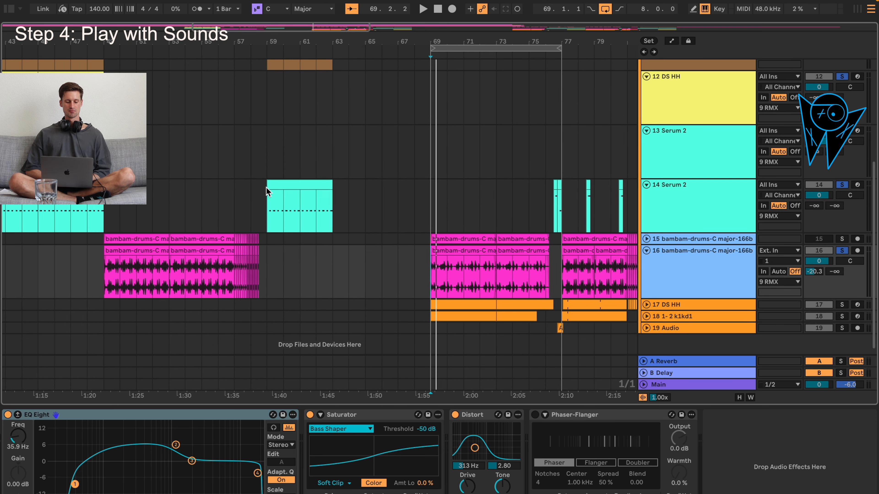
{"action": "scroll", "coordinate": [268, 192], "scroll_direction": "up", "scroll_amount": 4}
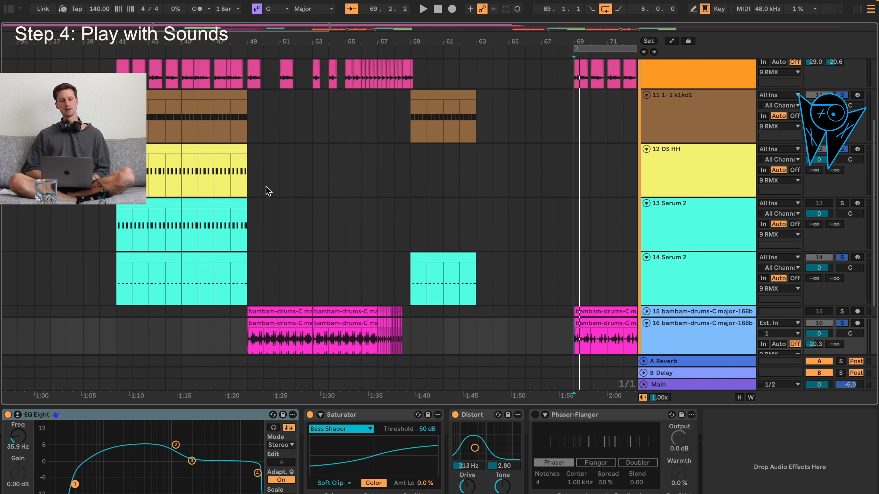
{"action": "scroll", "coordinate": [303, 196], "scroll_direction": "left", "scroll_amount": 1}
{"action": "scroll", "coordinate": [303, 196], "scroll_direction": "up", "scroll_amount": 3}
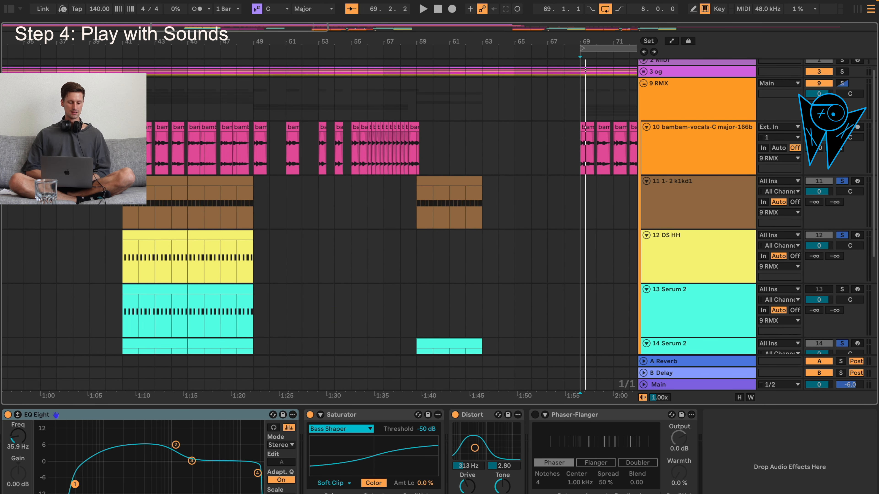
{"action": "left_click_drag", "start_coordinate": [106, 346], "coordinate": [263, 99]}
{"action": "scroll", "coordinate": [273, 159], "scroll_direction": "left", "scroll_amount": 1}
{"action": "scroll", "coordinate": [273, 159], "scroll_direction": "down", "scroll_amount": 2}
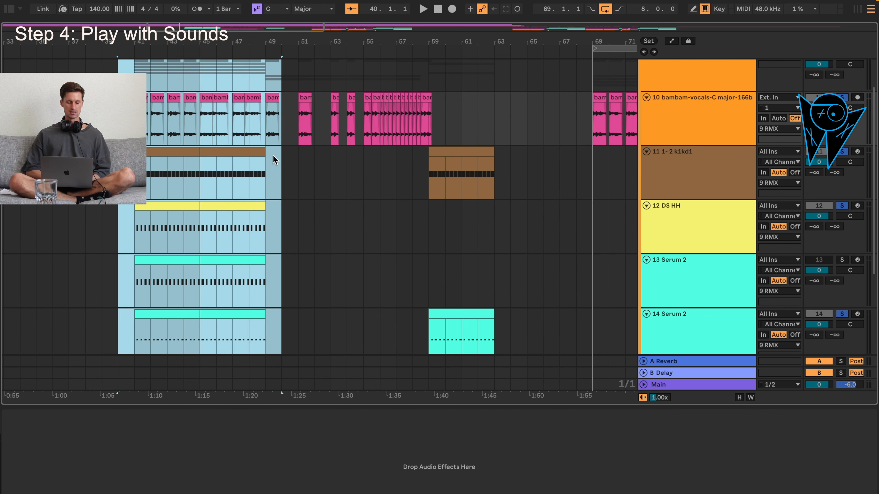
{"action": "scroll", "coordinate": [318, 223], "scroll_direction": "down", "scroll_amount": 2}
{"action": "scroll", "coordinate": [318, 224], "scroll_direction": "left", "scroll_amount": 1}
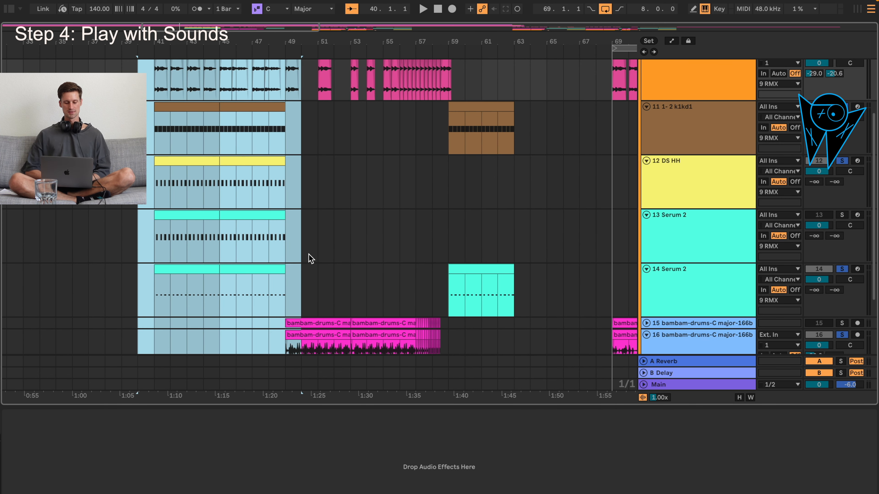
Step: Examine the vocal, kick, bass and drum clips in the section from bar 69 to bar 85
{"action": "scroll", "coordinate": [235, 254], "scroll_direction": "right", "scroll_amount": 10}
{"action": "scroll", "coordinate": [261, 219], "scroll_direction": "up", "scroll_amount": 1}
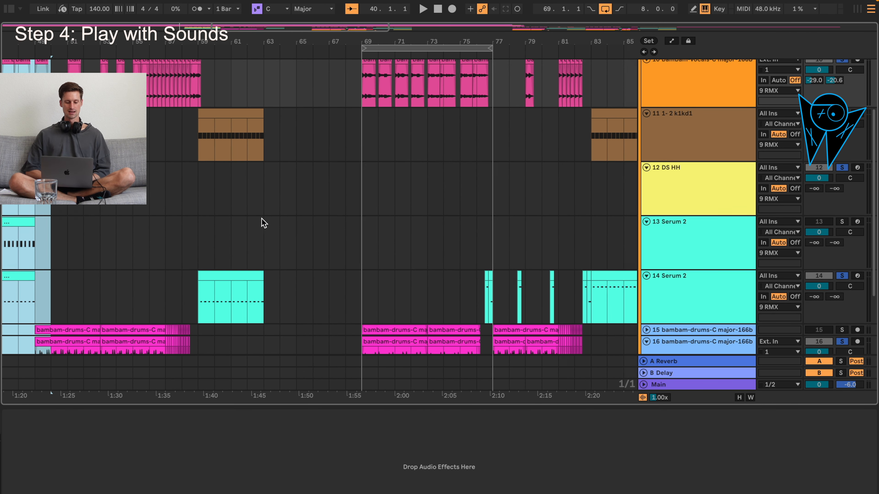
{"action": "scroll", "coordinate": [384, 201], "scroll_direction": "up", "scroll_amount": 1}
{"action": "scroll", "coordinate": [385, 201], "scroll_direction": "right", "scroll_amount": 1}
{"action": "scroll", "coordinate": [384, 202], "scroll_direction": "up", "scroll_amount": 1}
{"action": "scroll", "coordinate": [385, 201], "scroll_direction": "down", "scroll_amount": 2}
{"action": "scroll", "coordinate": [384, 201], "scroll_direction": "left", "scroll_amount": 1}
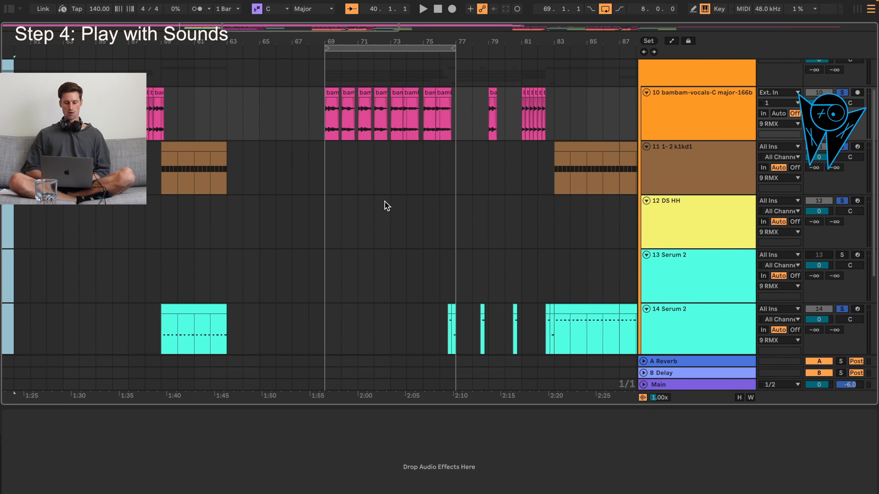
Step: Set the loop to the 16 bars from bar 113 and play that section
{"action": "scroll", "coordinate": [385, 201], "scroll_direction": "down", "scroll_amount": 1}
{"action": "scroll", "coordinate": [385, 201], "scroll_direction": "right", "scroll_amount": 3}
{"action": "scroll", "coordinate": [384, 201], "scroll_direction": "down", "scroll_amount": 1}
{"action": "scroll", "coordinate": [384, 201], "scroll_direction": "up", "scroll_amount": 3}
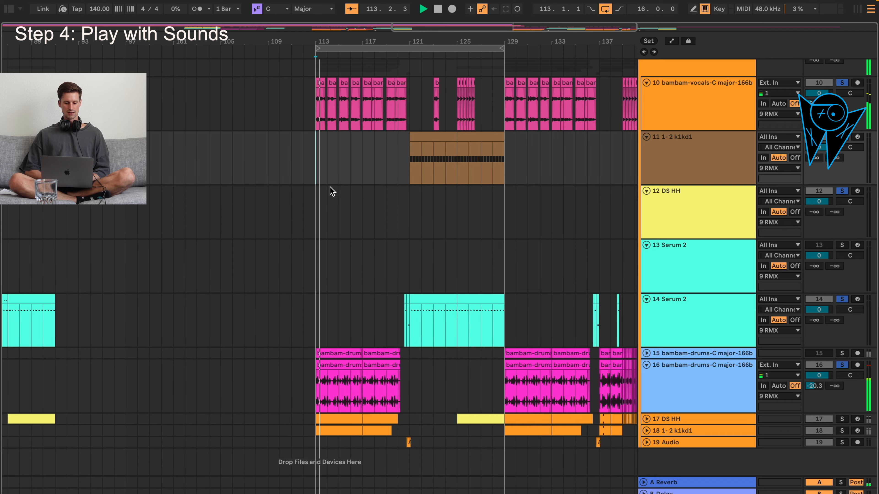
{"action": "scroll", "coordinate": [330, 190], "scroll_direction": "right", "scroll_amount": 3}
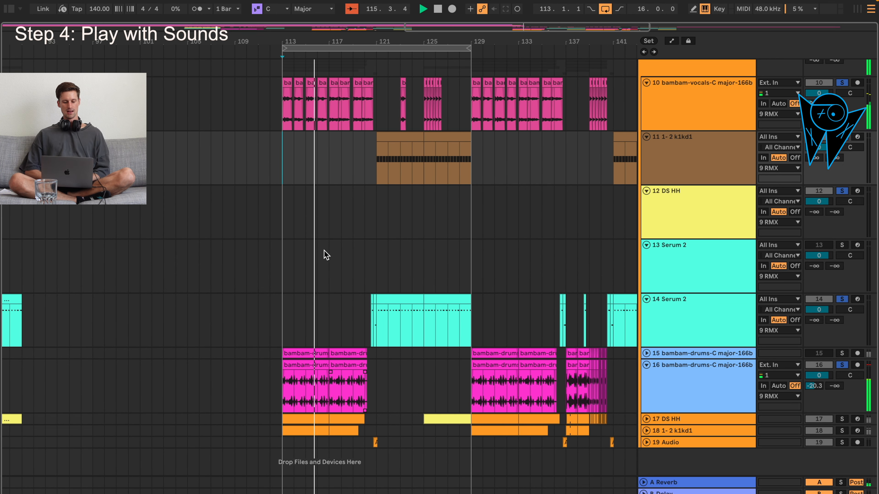
{"action": "scroll", "coordinate": [328, 306], "scroll_direction": "right", "scroll_amount": 3}
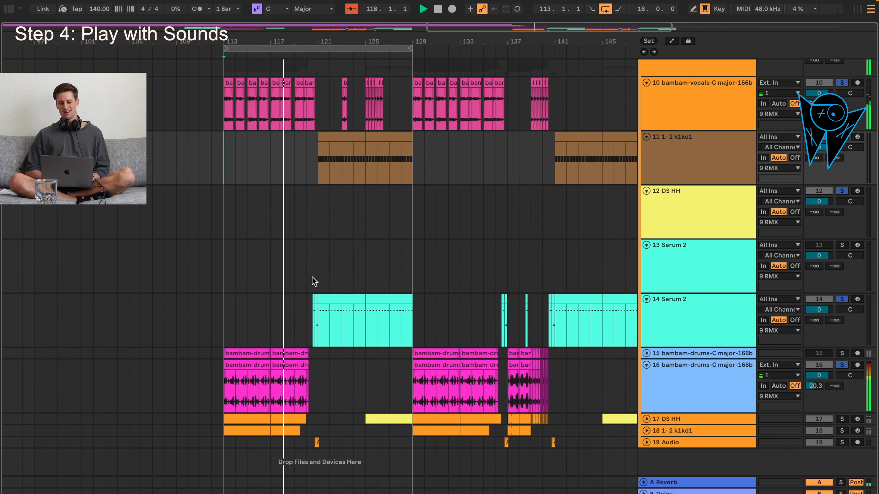
Step: Follow playback through the kick and Serum 2 clips after bar 121 and stop it near bar 127
{"action": "scroll", "coordinate": [311, 319], "scroll_direction": "up", "scroll_amount": 5}
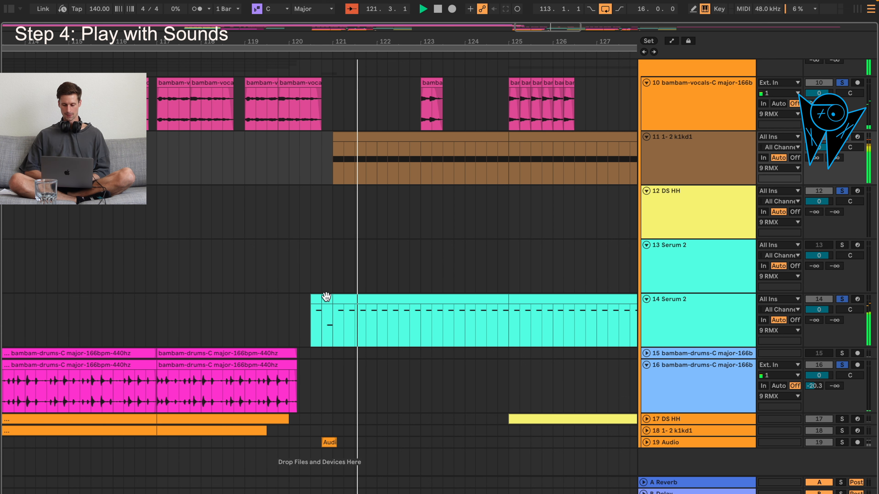
{"action": "scroll", "coordinate": [326, 299], "scroll_direction": "right", "scroll_amount": 5}
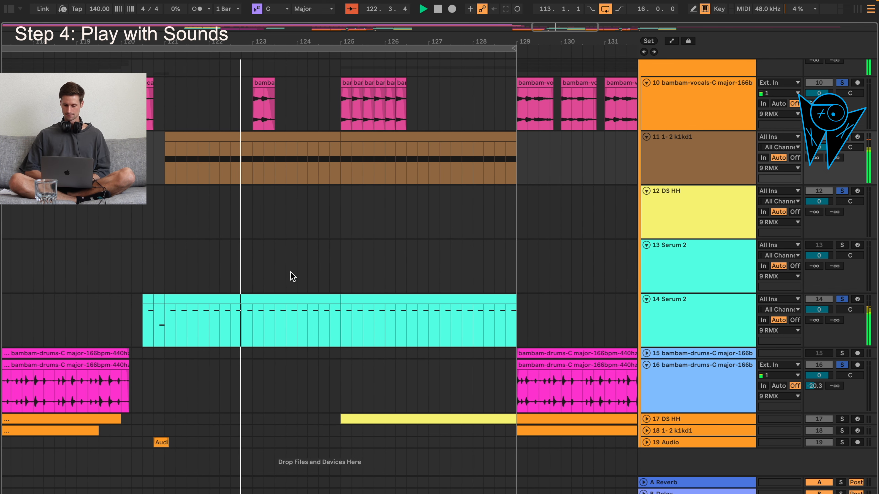
{"action": "scroll", "coordinate": [325, 210], "scroll_direction": "right", "scroll_amount": 1}
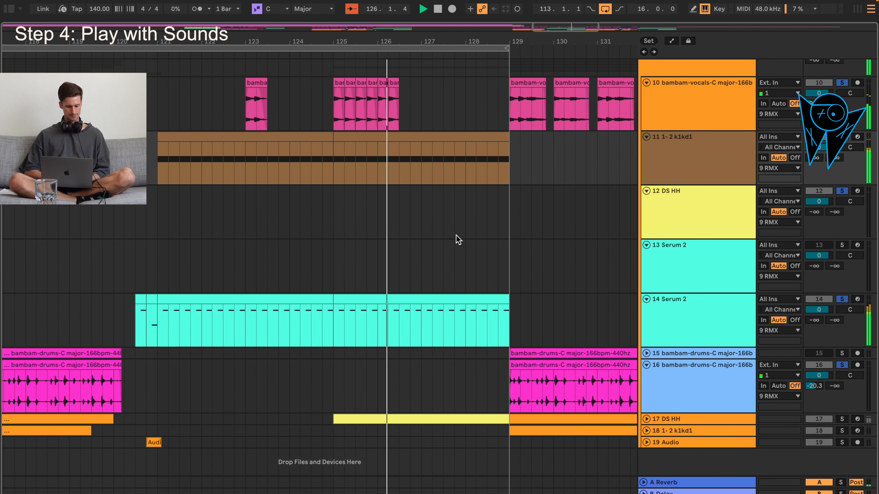
{"action": "key", "text": "space"}
{"action": "scroll", "coordinate": [525, 252], "scroll_direction": "left", "scroll_amount": 2}
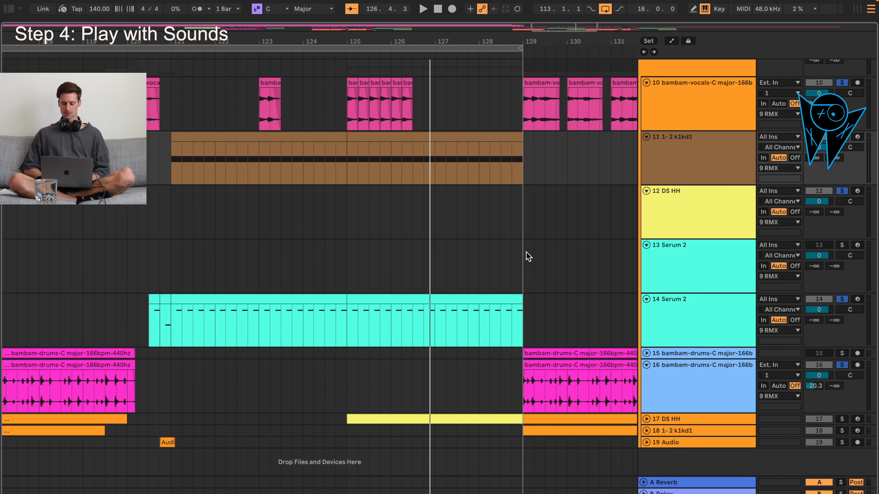
Step: Unfold and solo track 17 DS HH, track 18 1-2 k1kd1 and track 19 Audio
{"action": "left_click", "coordinate": [646, 419]}
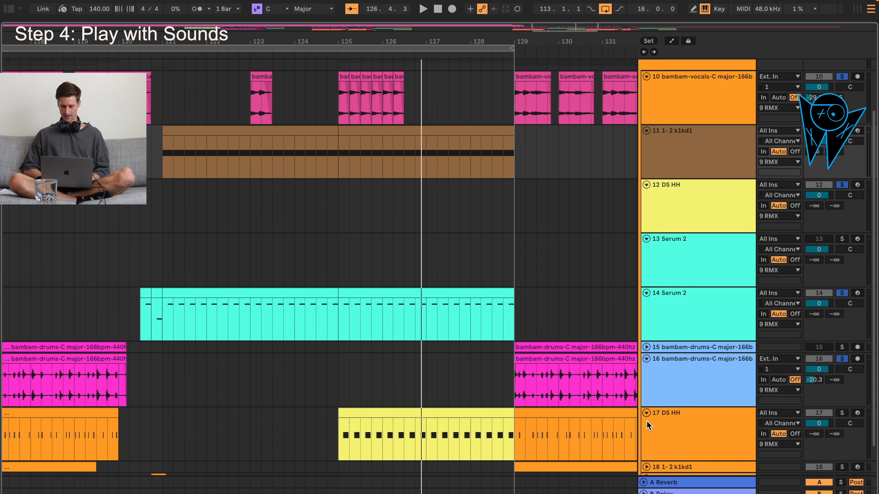
{"action": "left_click", "coordinate": [842, 377]}
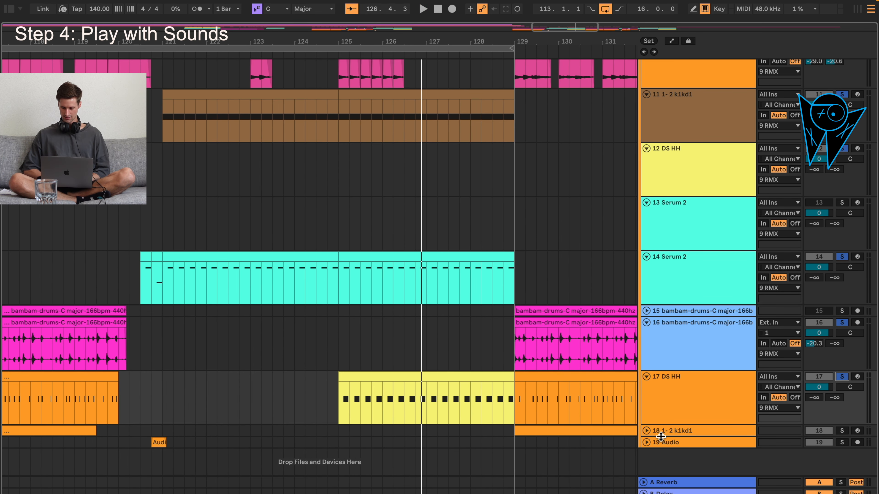
{"action": "left_click", "coordinate": [646, 442]}
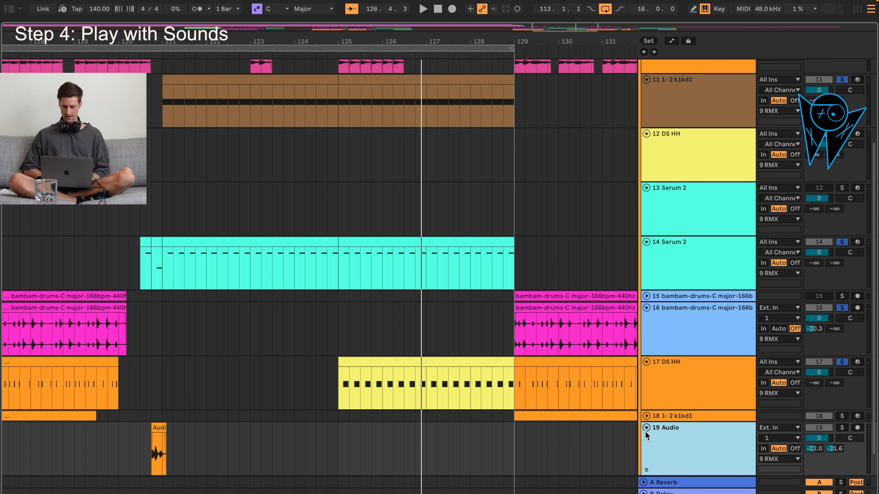
{"action": "left_click", "coordinate": [646, 417]}
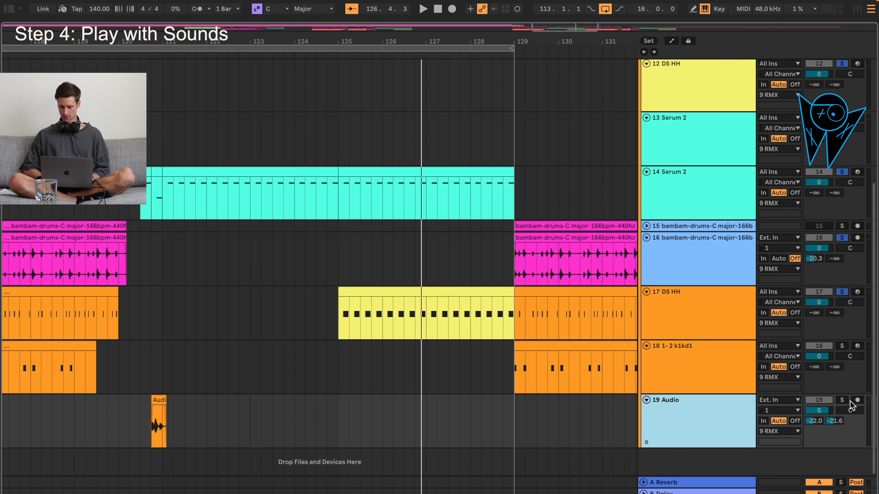
{"action": "left_click", "coordinate": [842, 400]}
{"action": "left_click", "coordinate": [842, 350]}
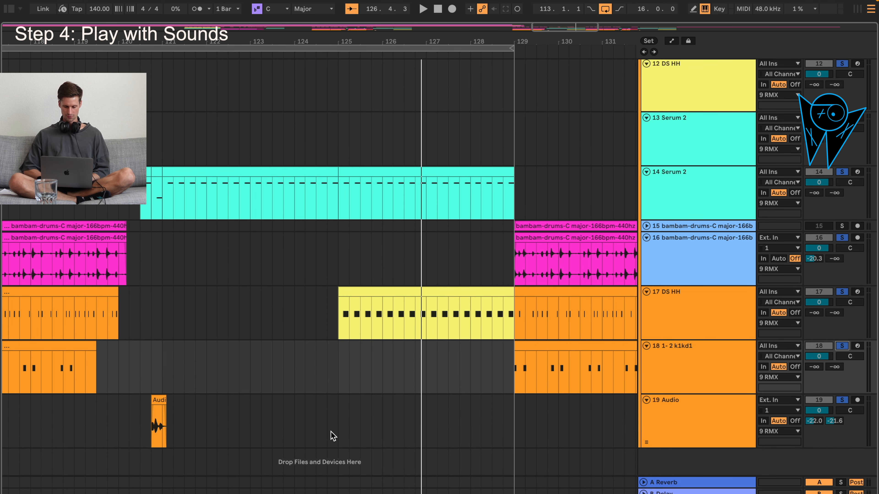
Step: Play the soloed tracks from bar 117, where the second bambam-drums clip starts
{"action": "scroll", "coordinate": [330, 432], "scroll_direction": "left", "scroll_amount": 5}
{"action": "left_click", "coordinate": [200, 442]}
{"action": "scroll", "coordinate": [221, 403], "scroll_direction": "left", "scroll_amount": 1}
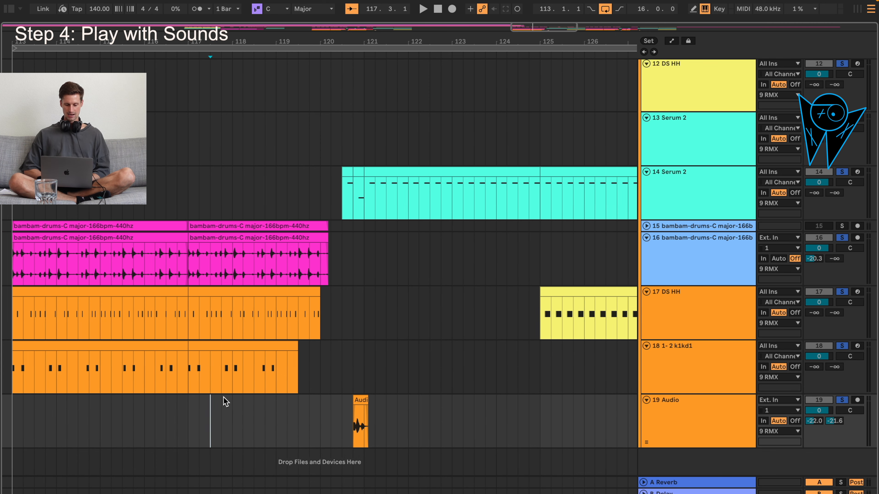
{"action": "scroll", "coordinate": [213, 338], "scroll_direction": "up", "scroll_amount": 5}
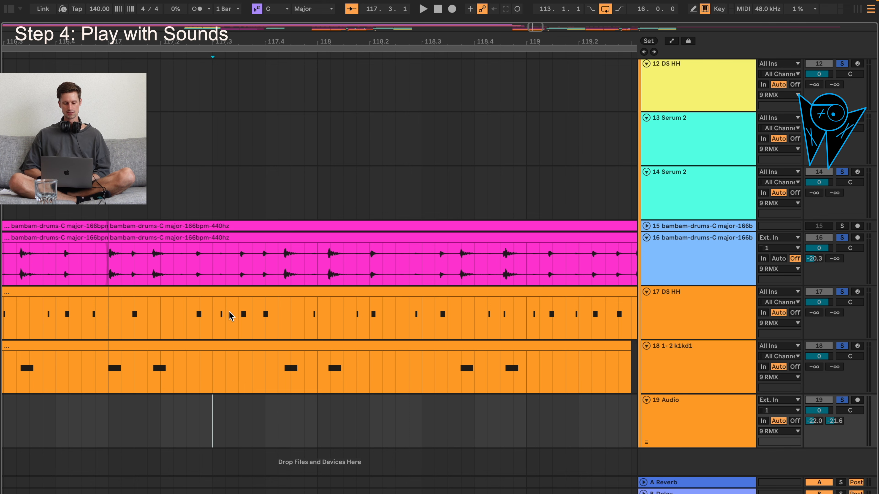
{"action": "scroll", "coordinate": [229, 316], "scroll_direction": "down", "scroll_amount": 8}
{"action": "left_click", "coordinate": [282, 401]}
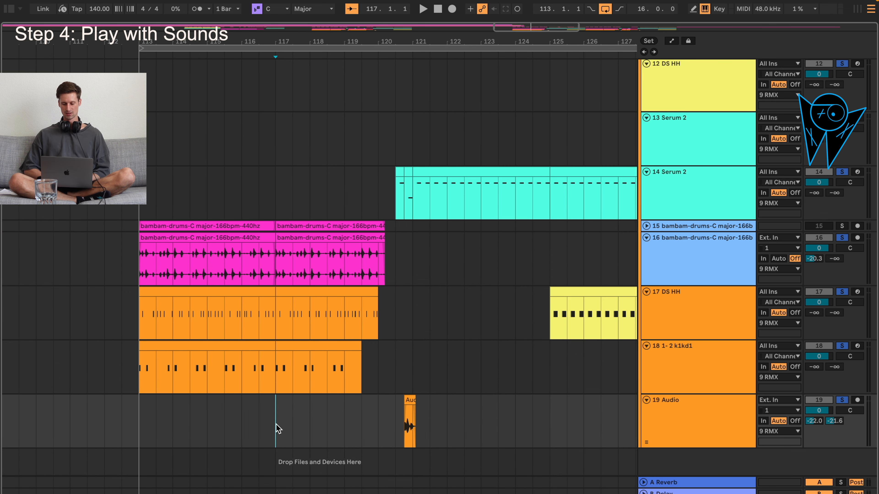
{"action": "key", "text": "space"}
{"action": "scroll", "coordinate": [192, 229], "scroll_direction": "up", "scroll_amount": 5}
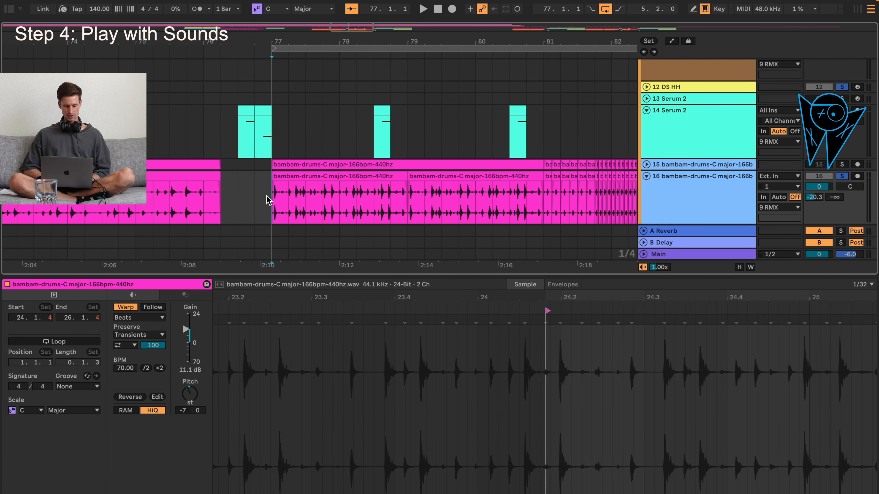
Step: Play the bambam-drums and DS HH clips from bar 77 and stop near the end of bar 80
{"action": "scroll", "coordinate": [268, 200], "scroll_direction": "down", "scroll_amount": 2}
{"action": "scroll", "coordinate": [267, 195], "scroll_direction": "right", "scroll_amount": 3}
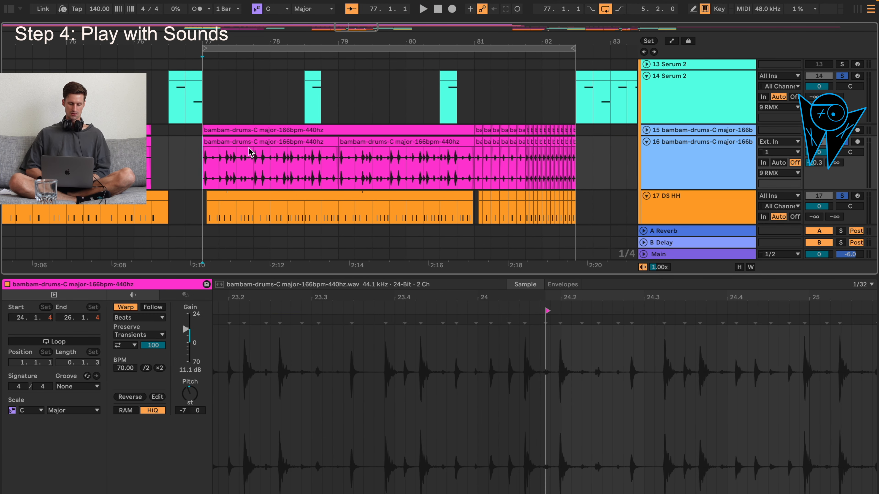
{"action": "scroll", "coordinate": [250, 152], "scroll_direction": "down", "scroll_amount": 1}
{"action": "scroll", "coordinate": [250, 152], "scroll_direction": "right", "scroll_amount": 1}
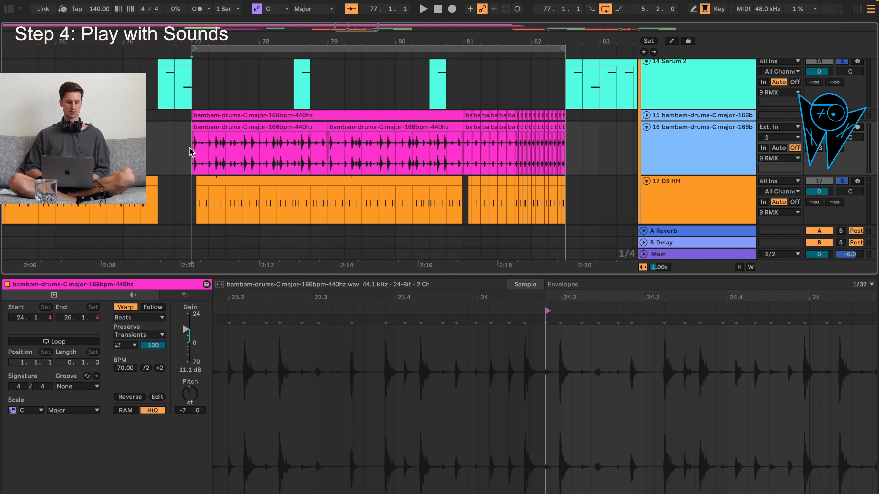
{"action": "scroll", "coordinate": [190, 152], "scroll_direction": "up", "scroll_amount": 2}
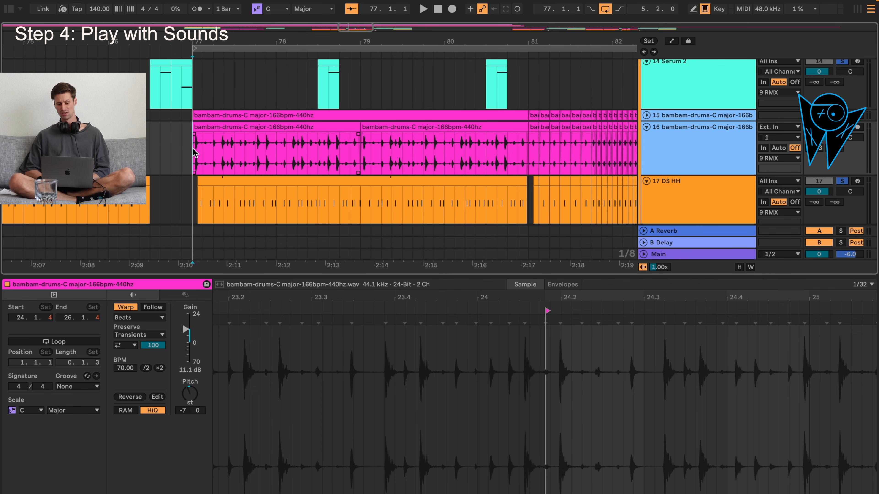
{"action": "key", "text": "space"}
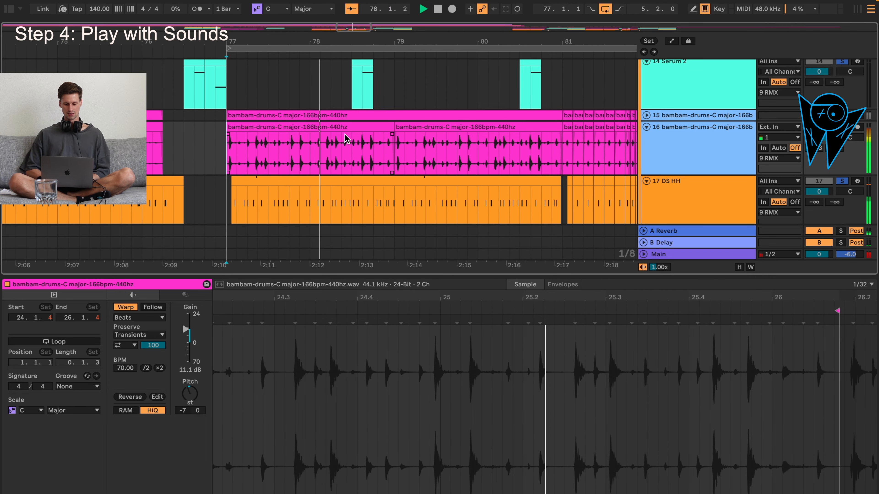
{"action": "key", "text": "space"}
Step: Select the 1-2 k1kd1 clip on track 18 from bar 77 to bar 81 and hide the clip detail view
{"action": "scroll", "coordinate": [311, 148], "scroll_direction": "down", "scroll_amount": 4}
{"action": "scroll", "coordinate": [274, 160], "scroll_direction": "down", "scroll_amount": 1}
{"action": "left_click", "coordinate": [327, 176]}
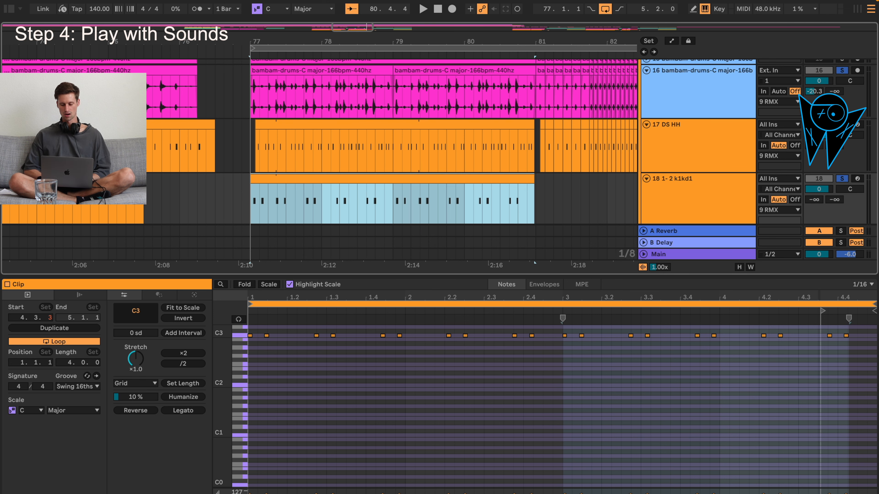
{"action": "key", "text": "super+alt+l"}
Step: Play the arrangement from bar 133 within the 20-bar loop at bar 129 and follow it to bar 147
{"action": "scroll", "coordinate": [406, 312], "scroll_direction": "right", "scroll_amount": 5}
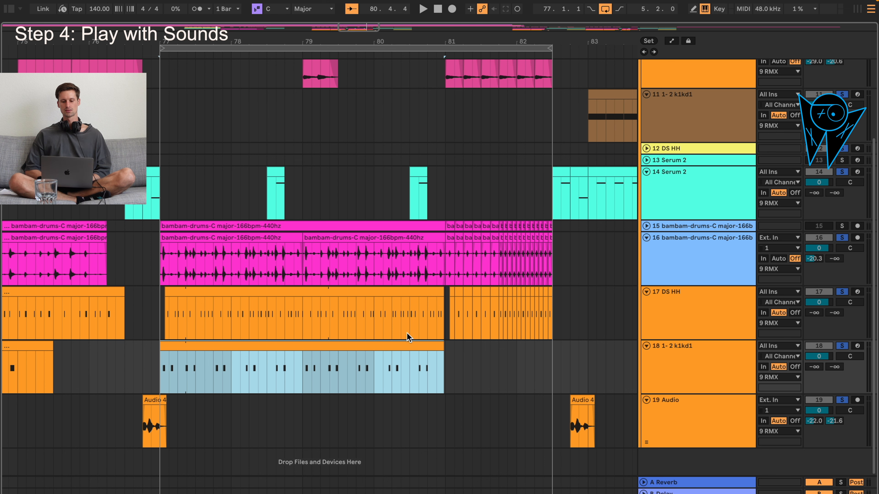
{"action": "scroll", "coordinate": [414, 370], "scroll_direction": "right", "scroll_amount": 2}
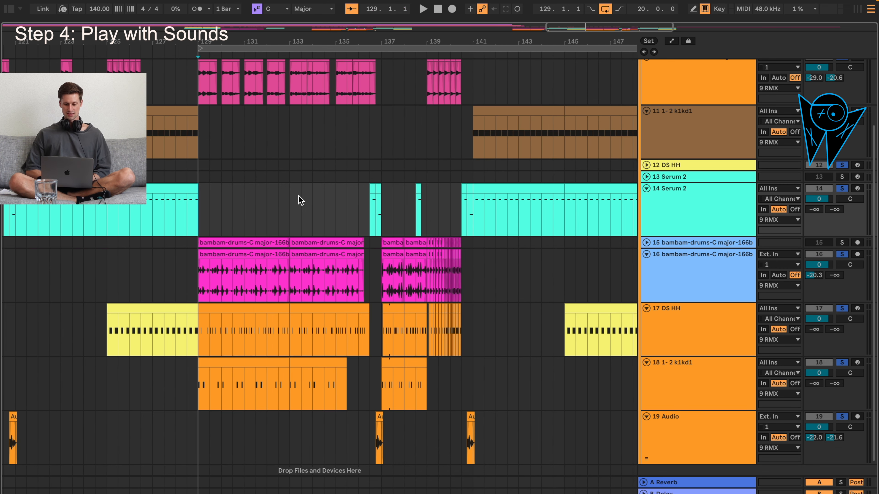
{"action": "scroll", "coordinate": [298, 195], "scroll_direction": "right", "scroll_amount": 2}
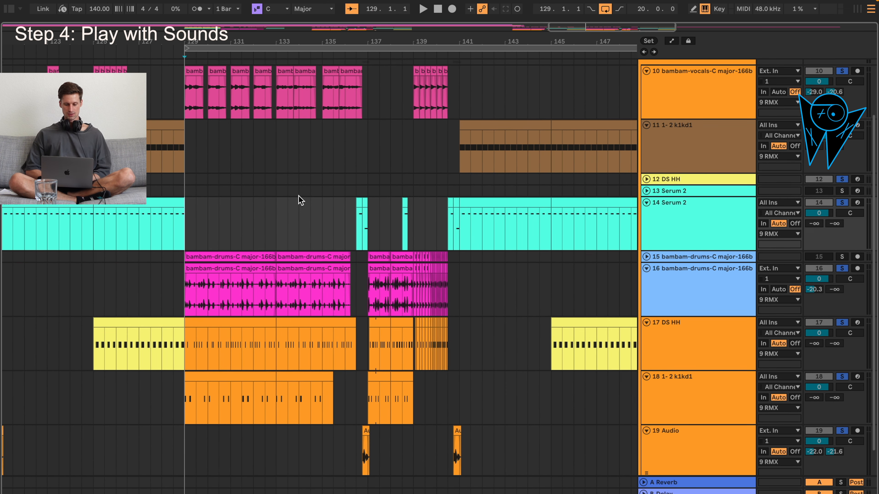
{"action": "scroll", "coordinate": [299, 196], "scroll_direction": "down", "scroll_amount": 1}
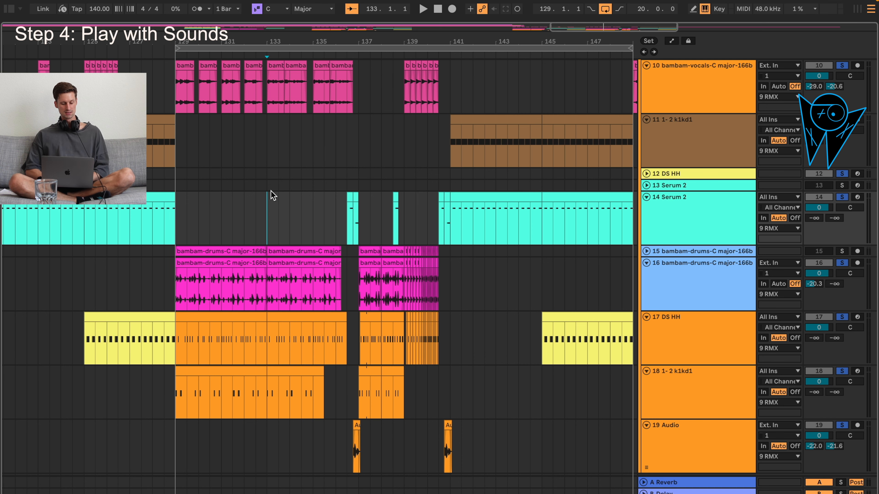
{"action": "key", "text": "space"}
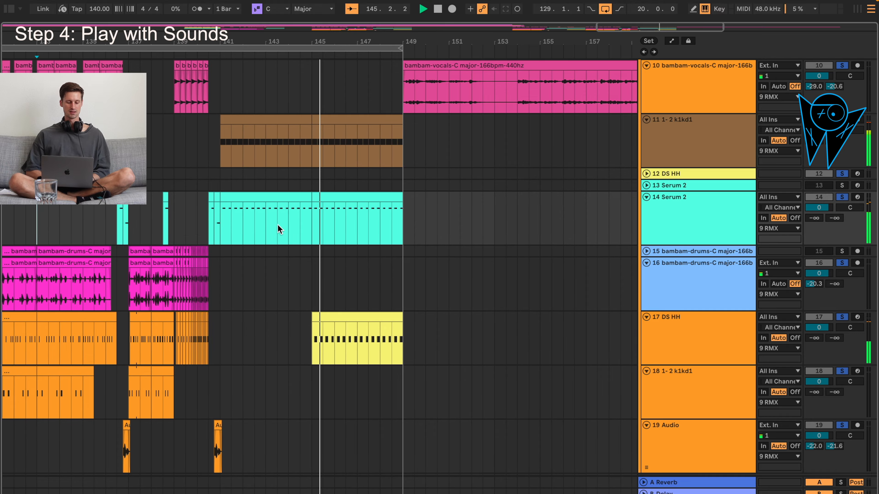
{"action": "scroll", "coordinate": [277, 228], "scroll_direction": "up", "scroll_amount": 1}
{"action": "scroll", "coordinate": [278, 228], "scroll_direction": "left", "scroll_amount": 5}
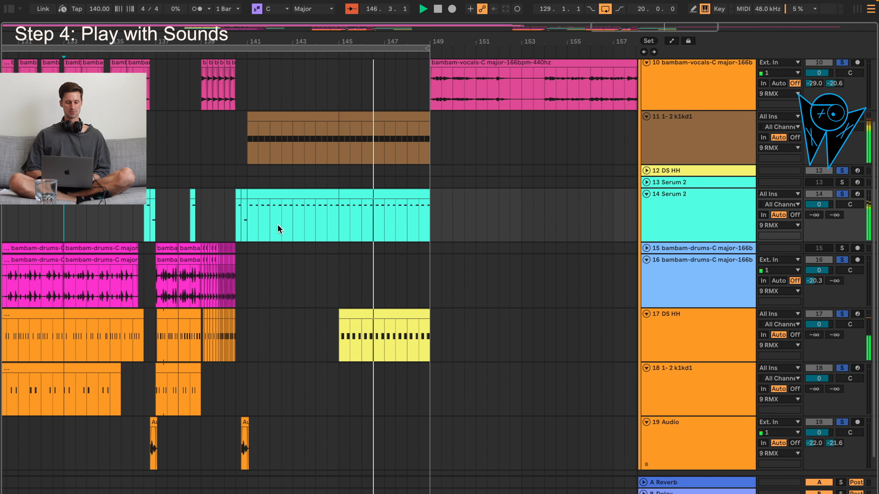
{"action": "scroll", "coordinate": [278, 228], "scroll_direction": "down", "scroll_amount": 1}
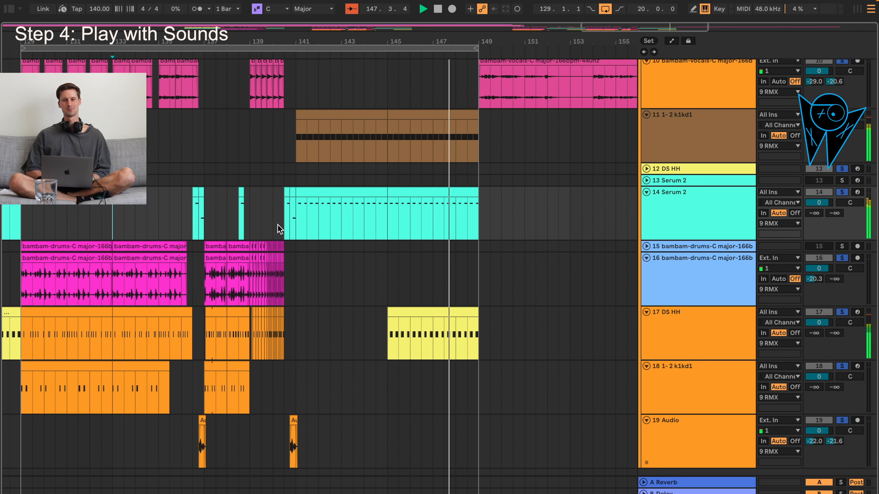